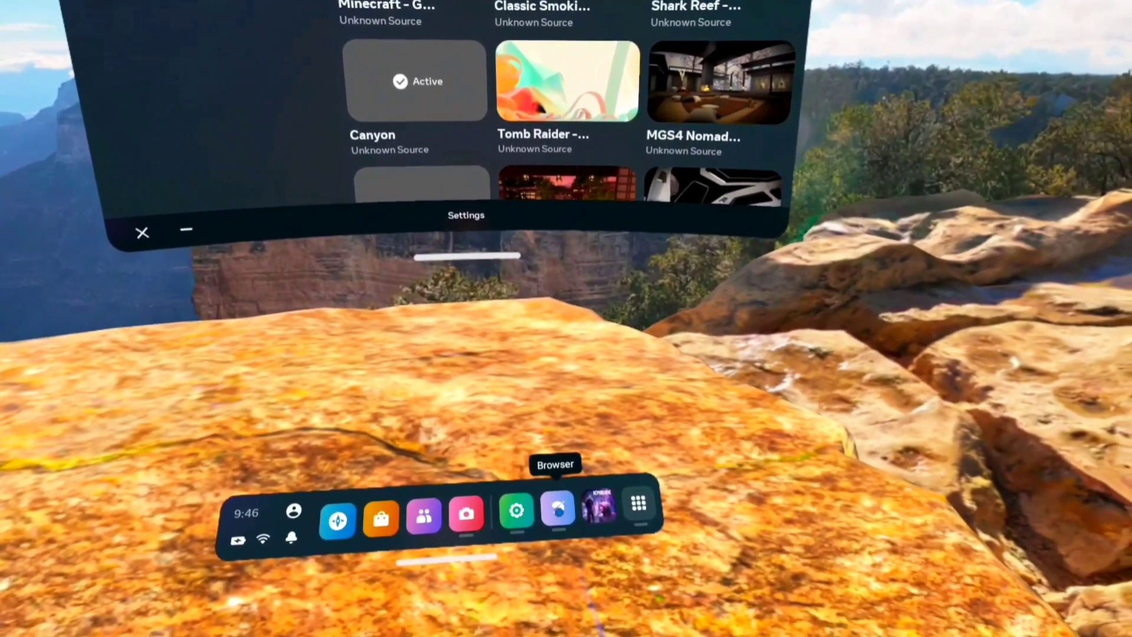
Step: Launch Meta Quest Browser from the dock and run a Google search for 'google'
{"action": "left_click", "coordinate": [564, 528]}
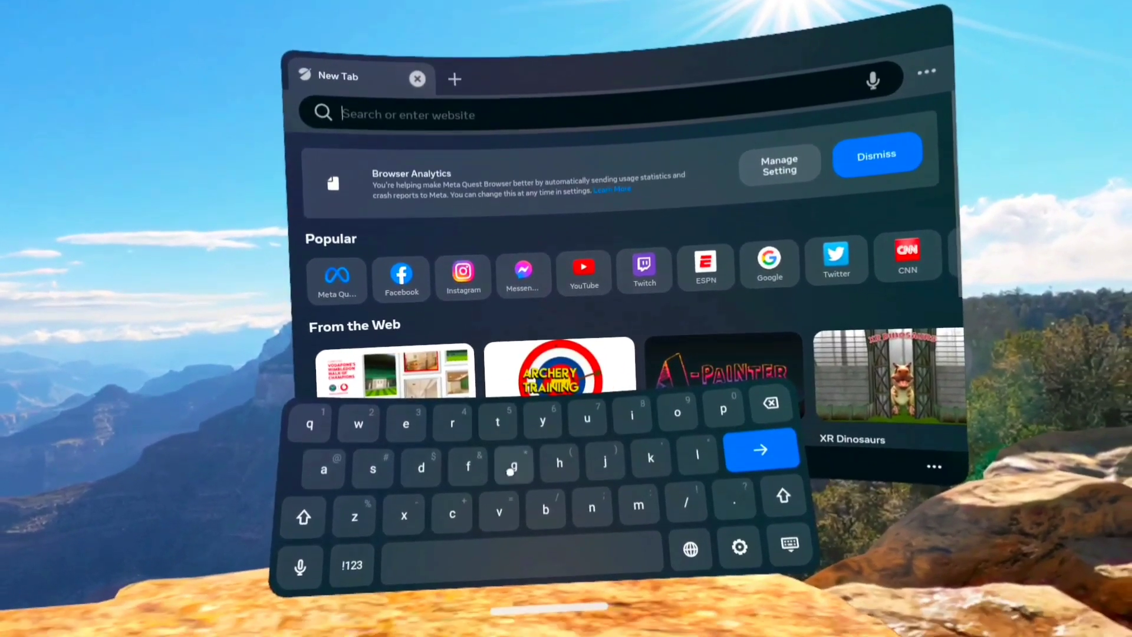
{"action": "left_click", "coordinate": [506, 518]}
{"action": "type", "text": "go"}
{"action": "left_click", "coordinate": [670, 462]}
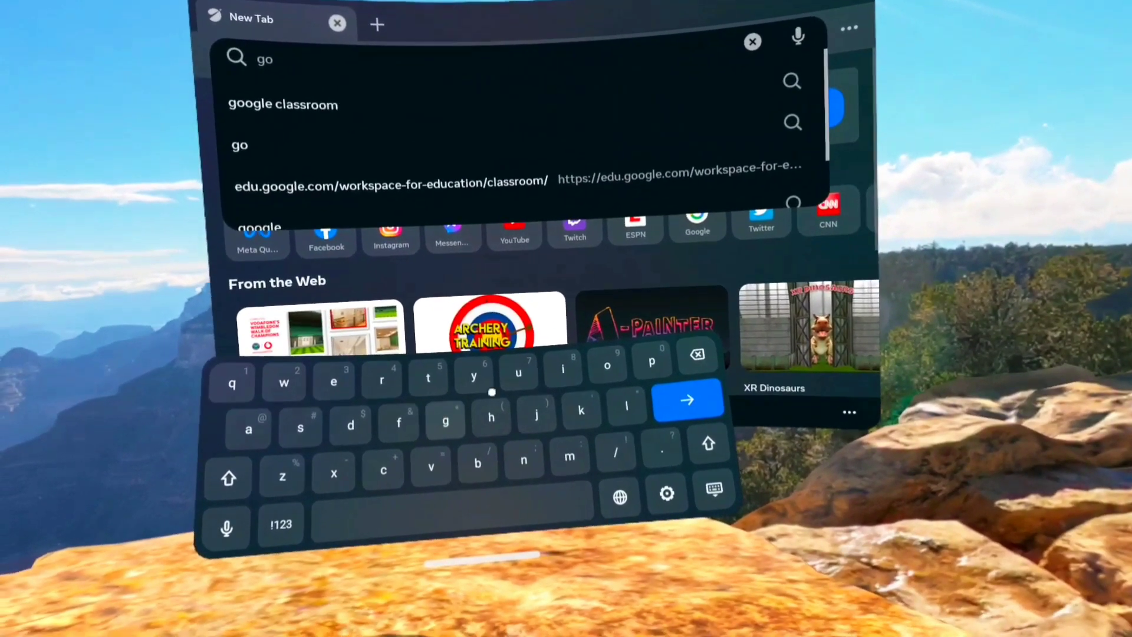
{"action": "left_click", "coordinate": [594, 376]}
{"action": "left_click", "coordinate": [435, 430]}
{"action": "left_click", "coordinate": [633, 407]}
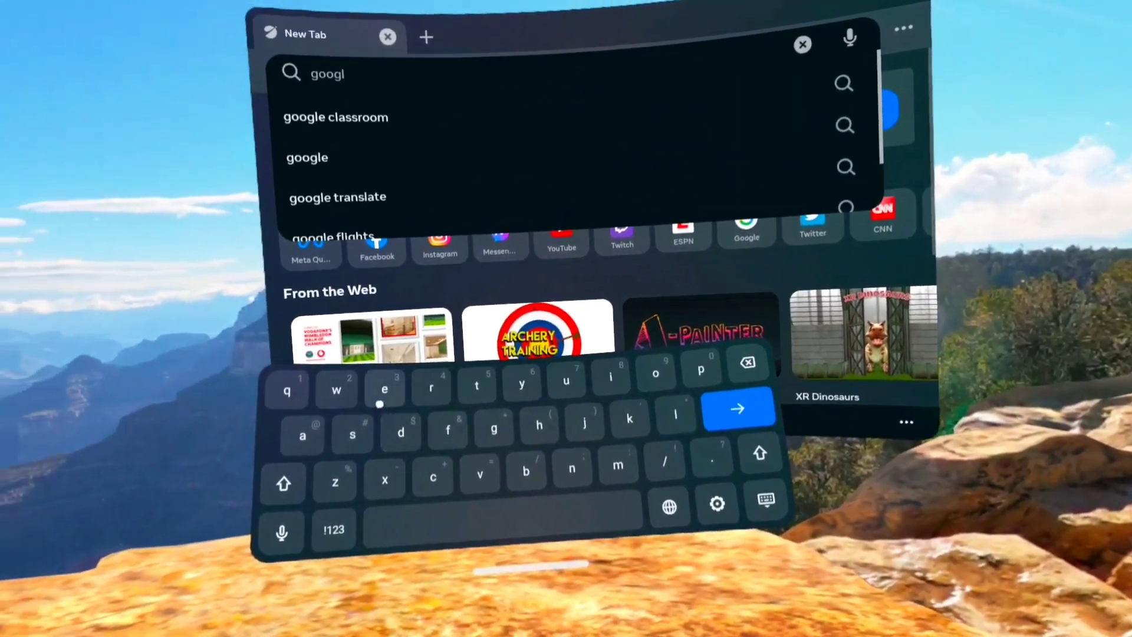
{"action": "left_click", "coordinate": [341, 384]}
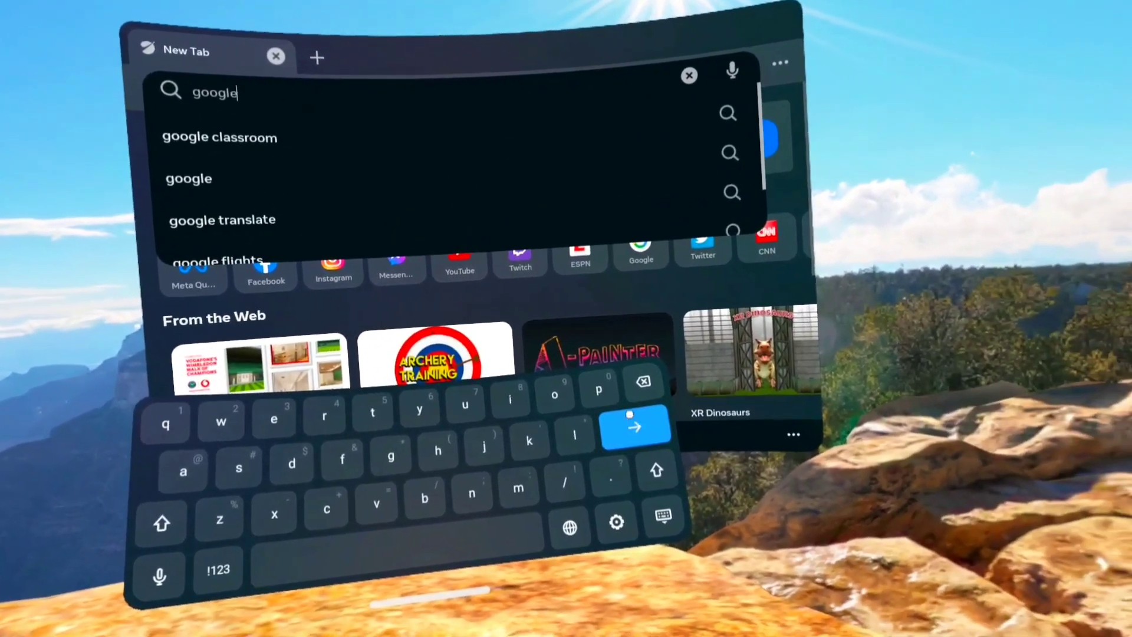
{"action": "left_click", "coordinate": [720, 442]}
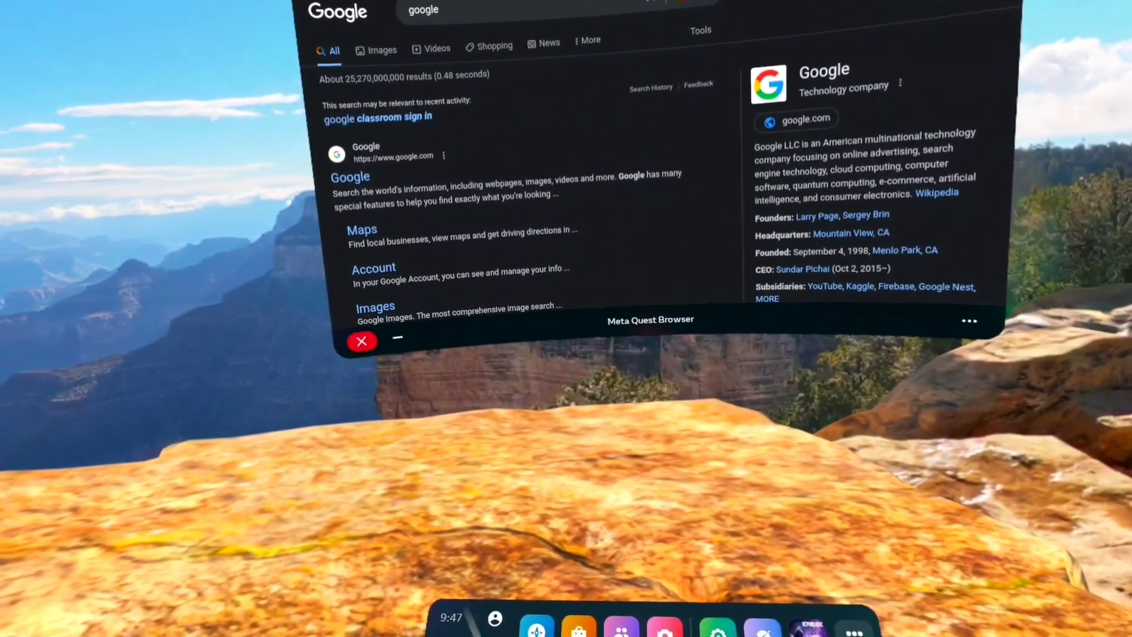
Step: Close the Meta Quest Browser window with its X
{"action": "left_click", "coordinate": [362, 342]}
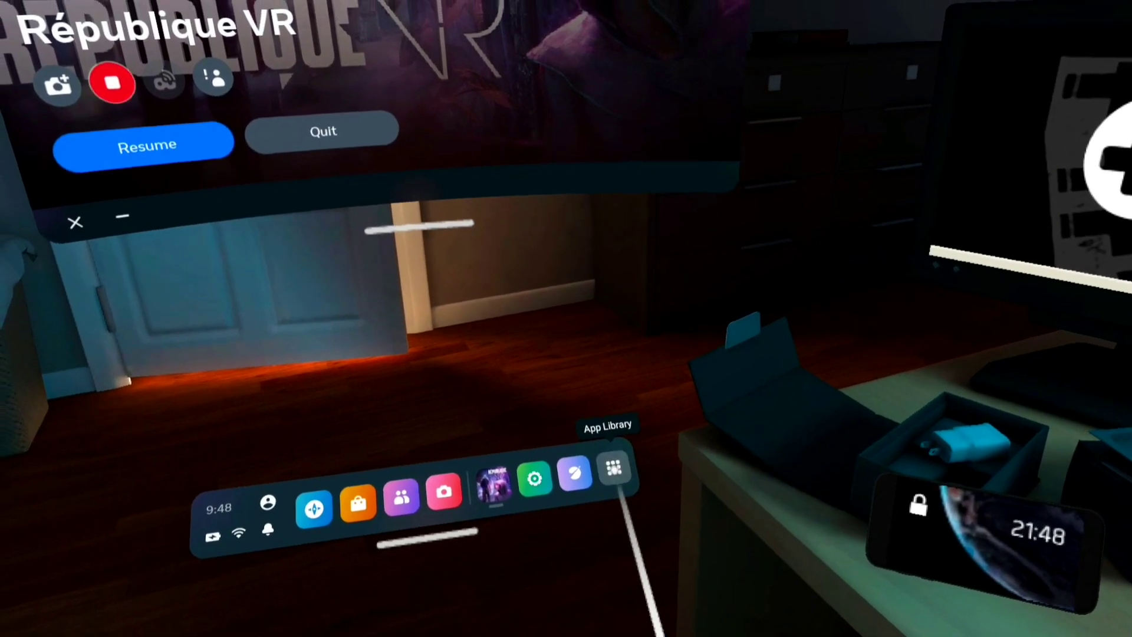
Step: Launch the browser from App Library, search 'google', then go back to the new tab page
{"action": "left_click", "coordinate": [609, 463]}
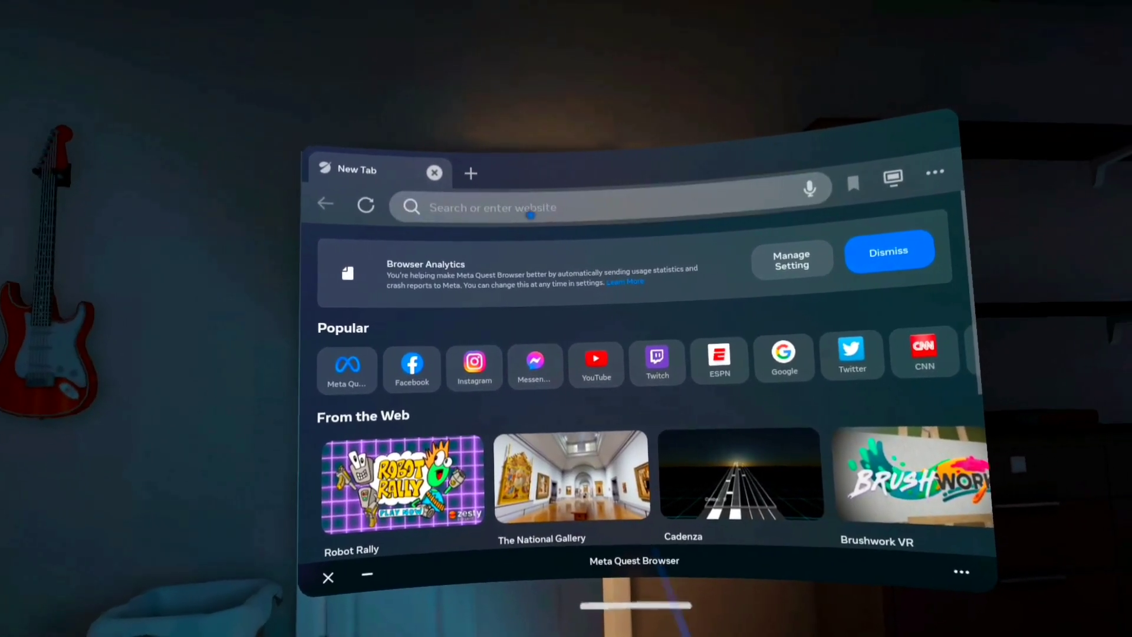
{"action": "left_click", "coordinate": [530, 215]}
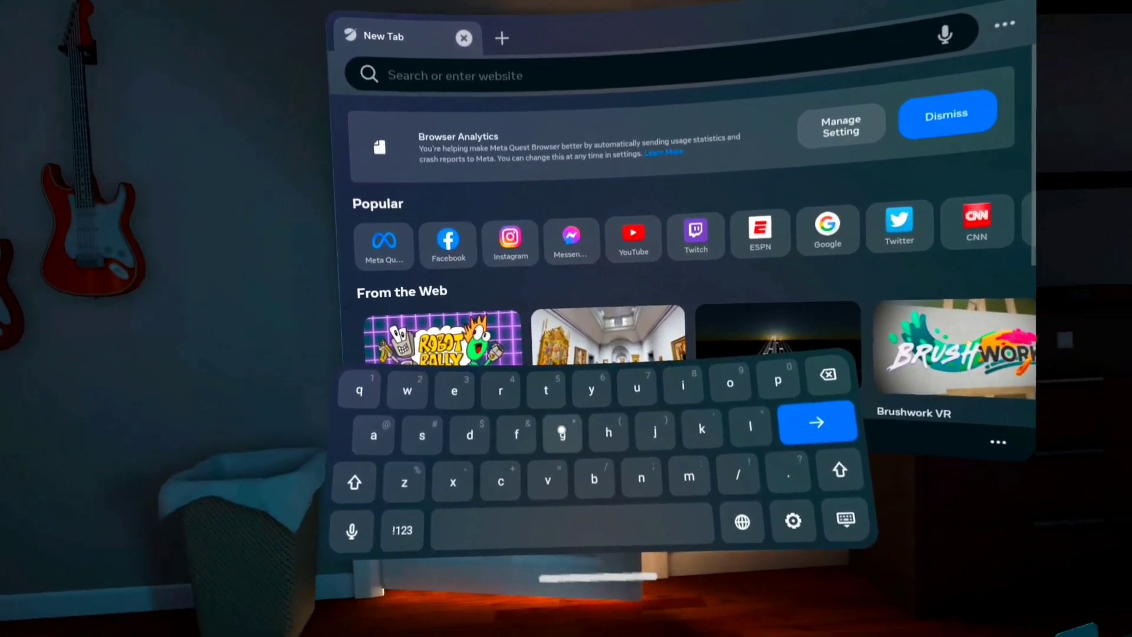
{"action": "left_click", "coordinate": [562, 434]}
{"action": "type", "text": "go"}
{"action": "left_click", "coordinate": [646, 349]}
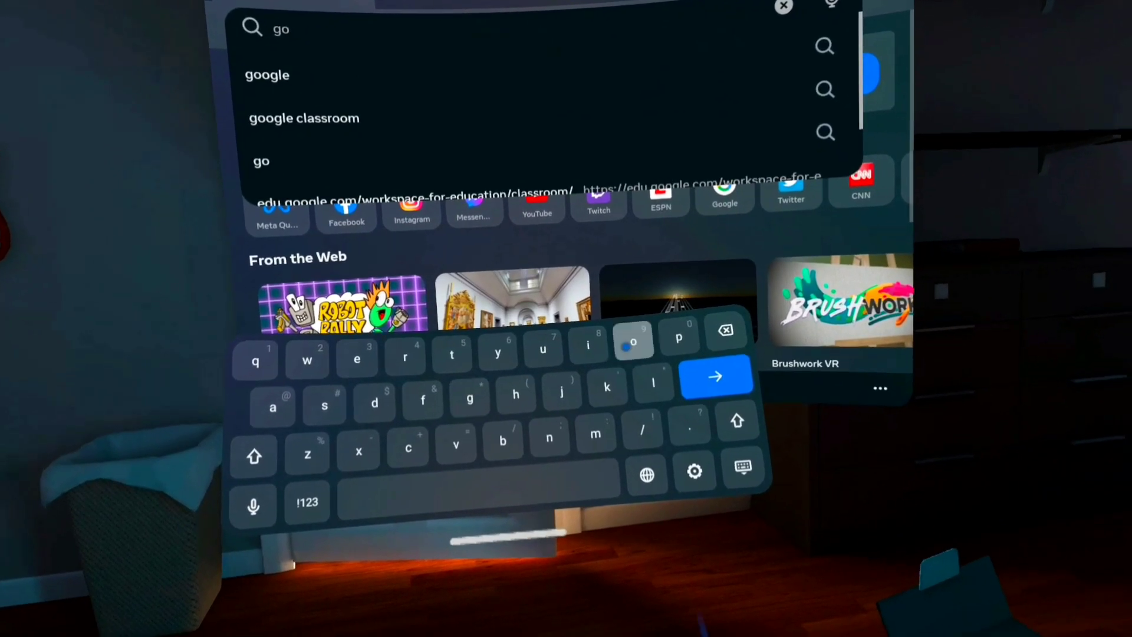
{"action": "left_click", "coordinate": [631, 345]}
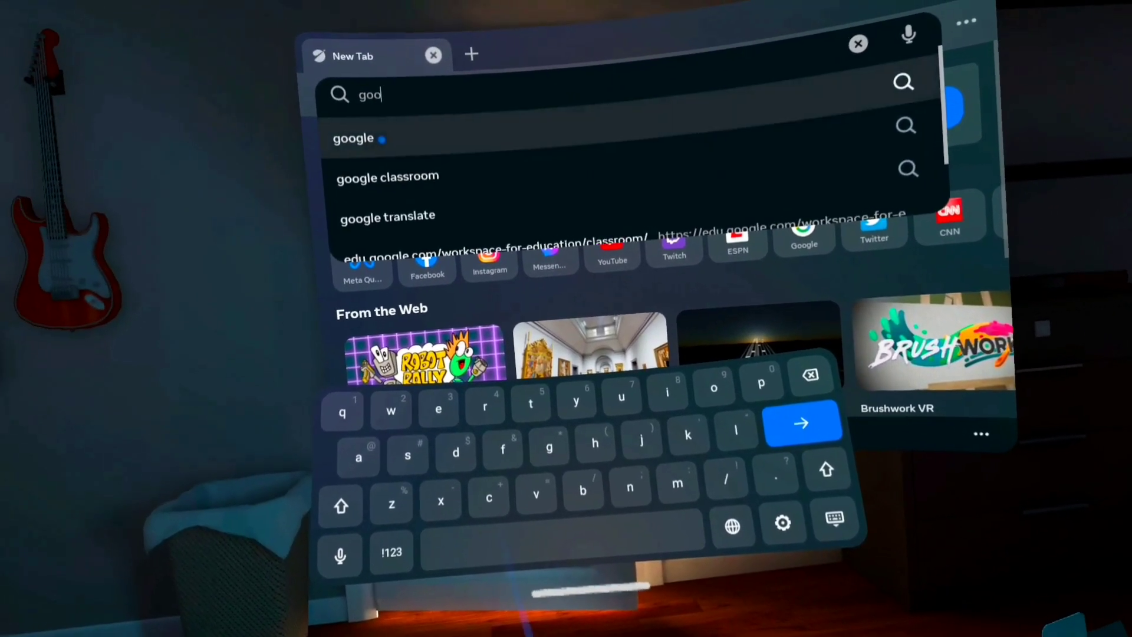
{"action": "left_click", "coordinate": [384, 139]}
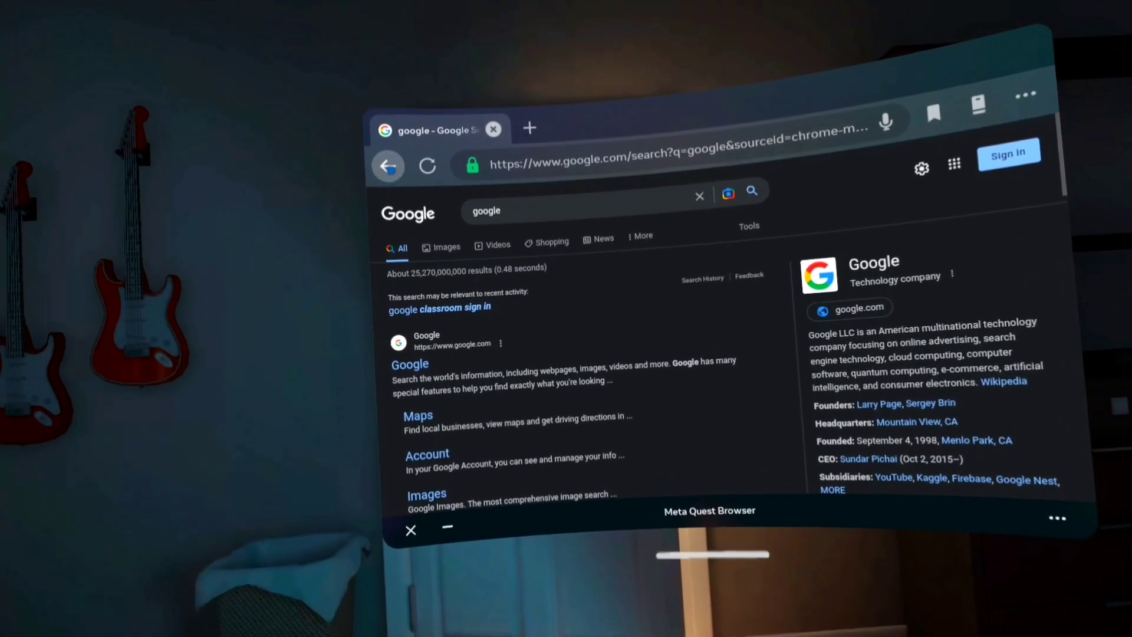
{"action": "left_click", "coordinate": [380, 165]}
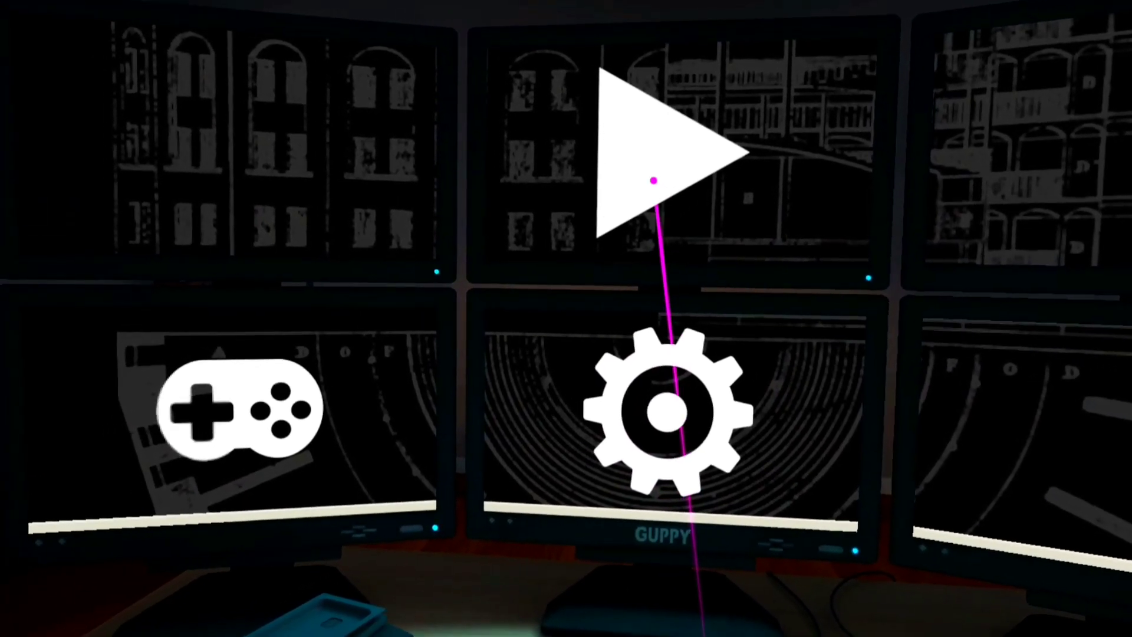
Step: Start play in République VR and load the Continue save slot
{"action": "left_click", "coordinate": [669, 186]}
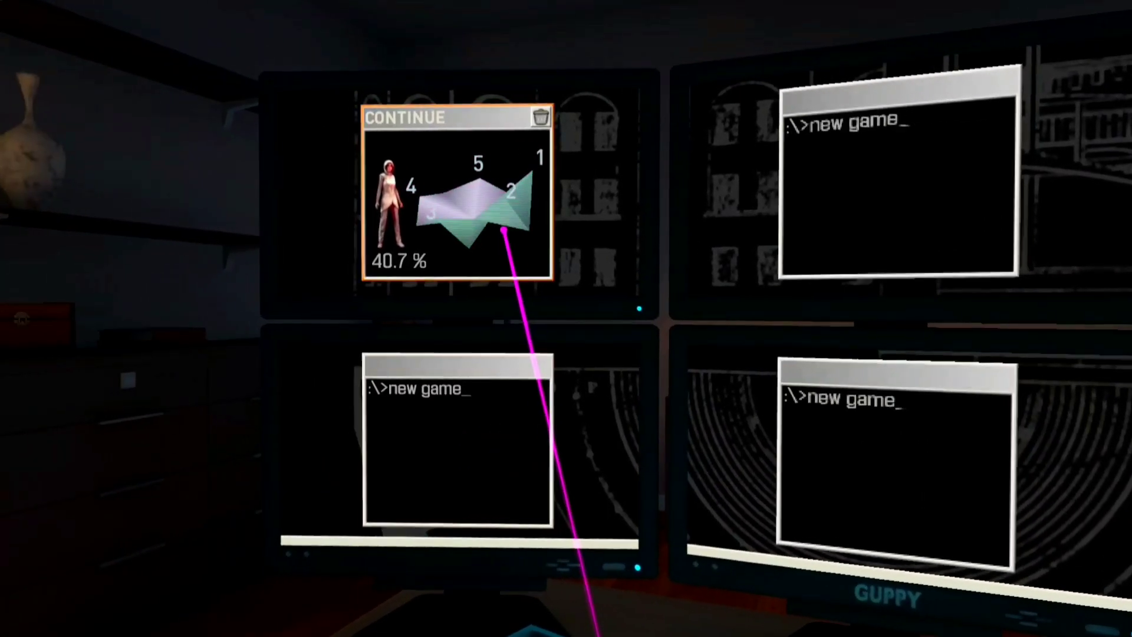
{"action": "left_click", "coordinate": [451, 177]}
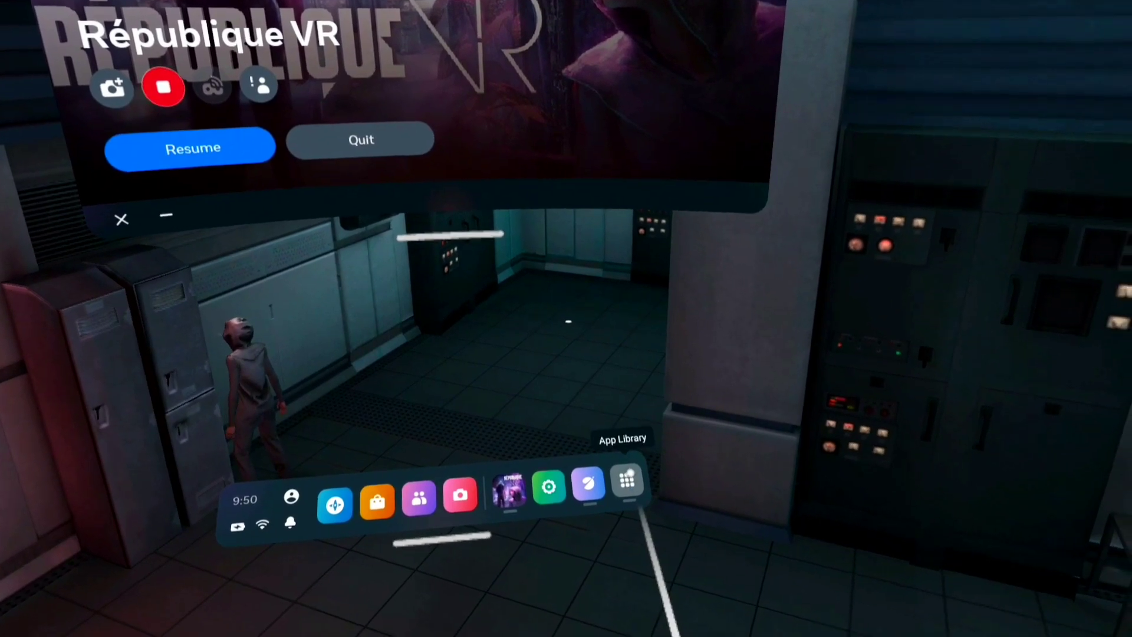
Step: Launch Meta Quest Browser from App Library, open YouTube, then return to App Library
{"action": "left_click", "coordinate": [719, 531]}
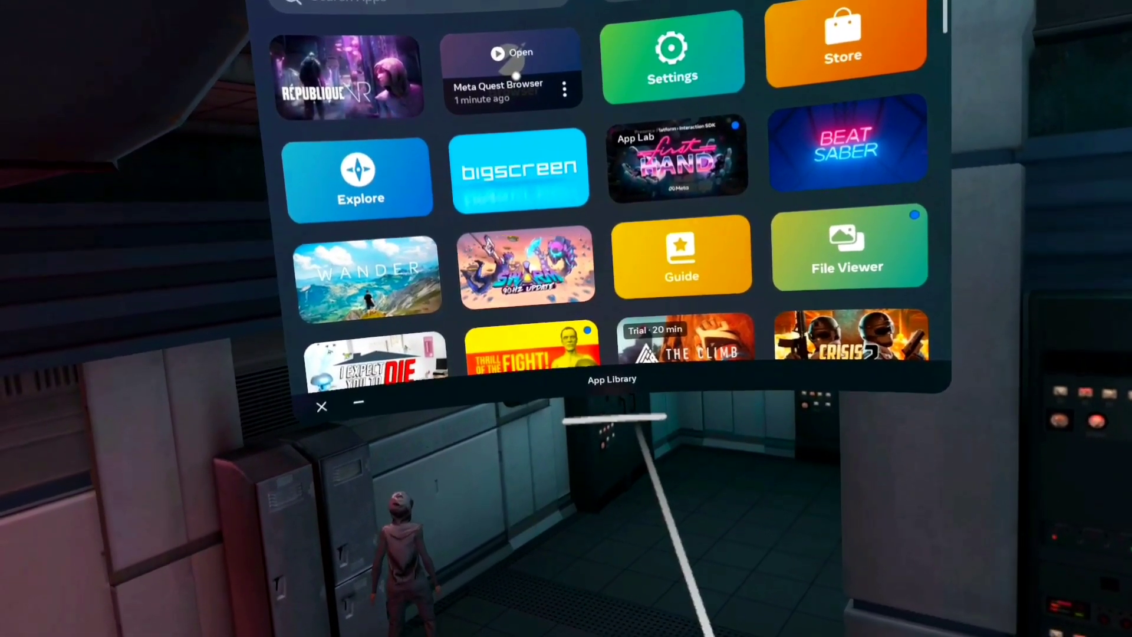
{"action": "left_click", "coordinate": [507, 55]}
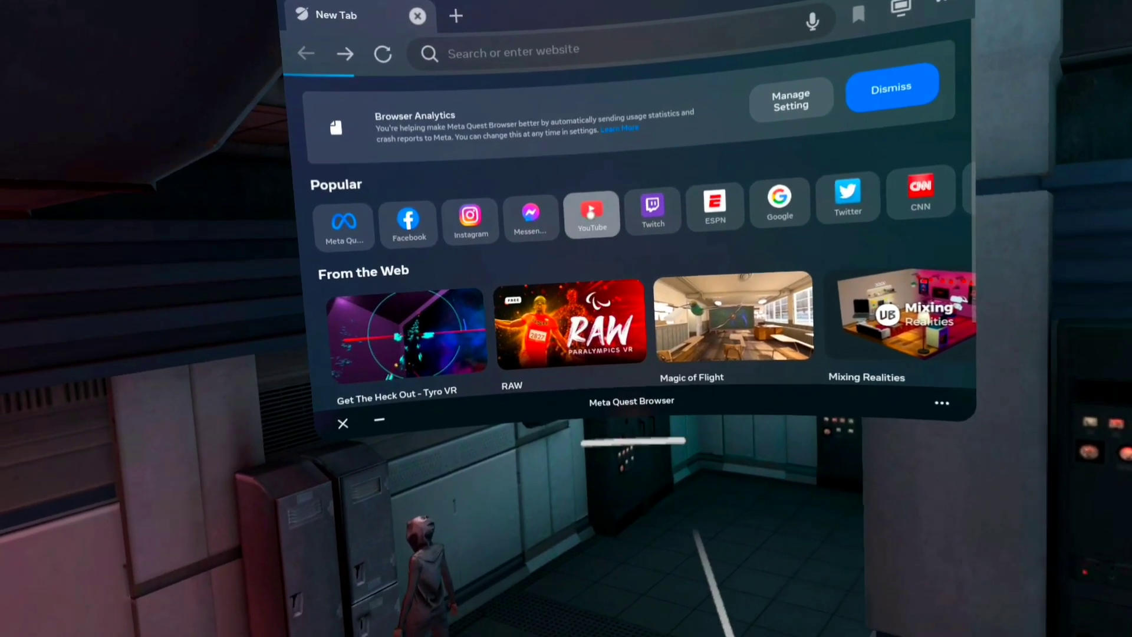
{"action": "left_click", "coordinate": [588, 221]}
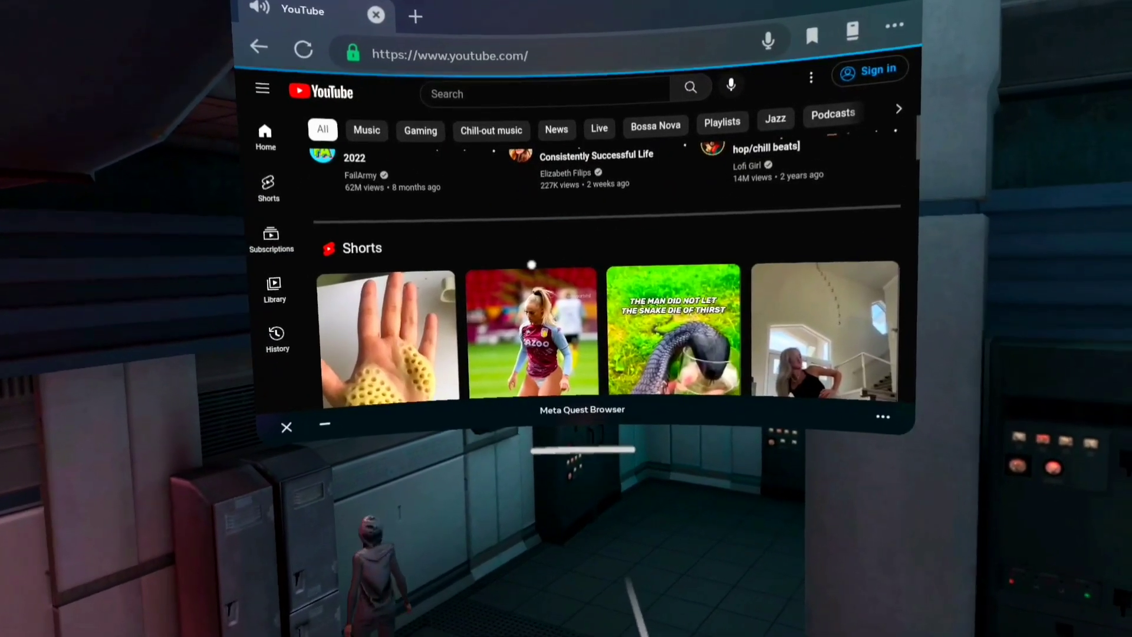
{"action": "scroll", "coordinate": [519, 253], "scroll_direction": "down", "scroll_amount": 3}
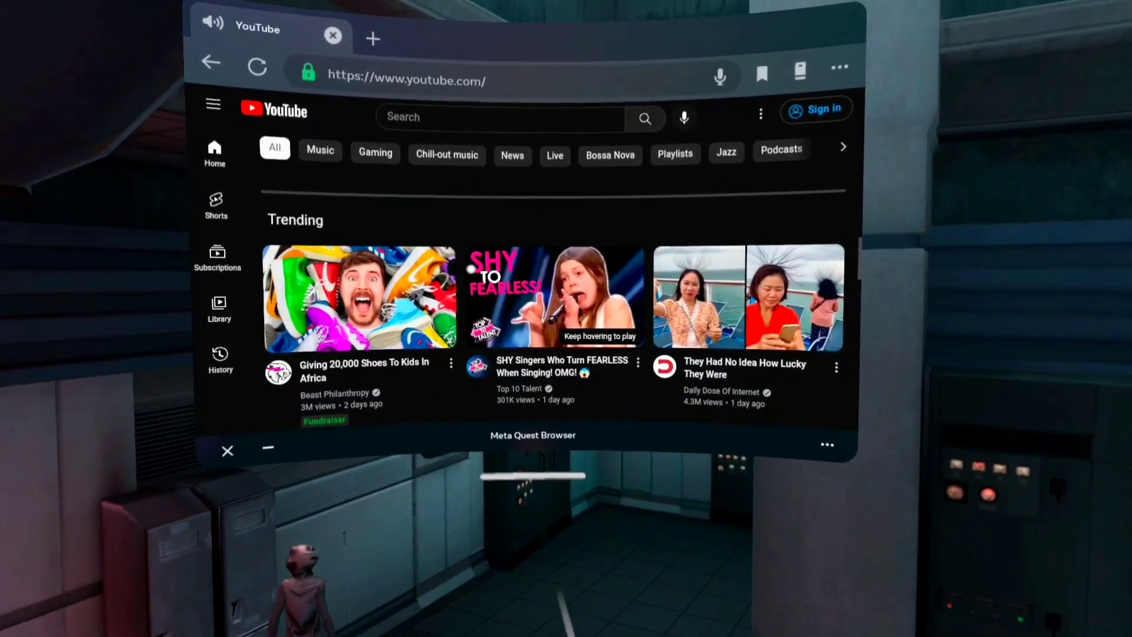
{"action": "scroll", "coordinate": [474, 278], "scroll_direction": "down", "scroll_amount": 3}
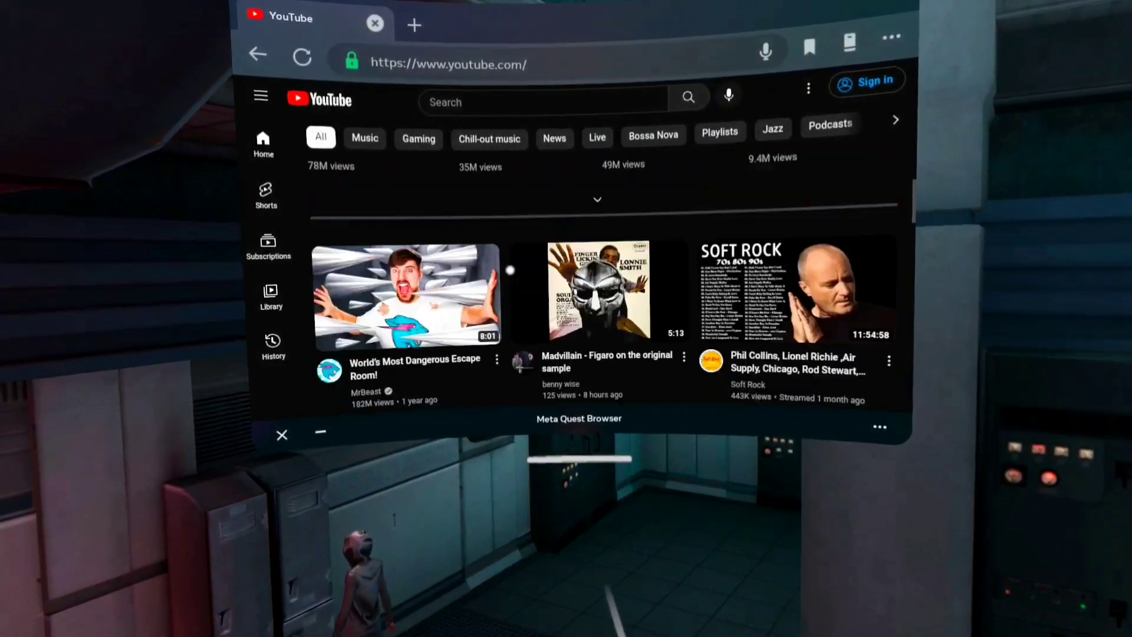
{"action": "scroll", "coordinate": [512, 266], "scroll_direction": "up", "scroll_amount": 8}
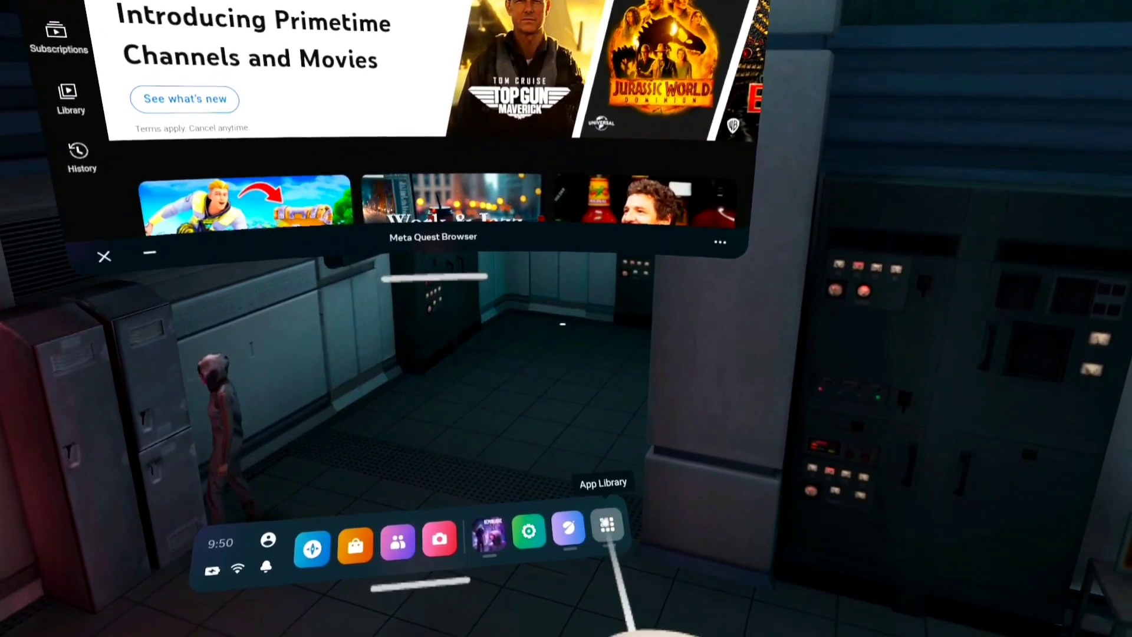
{"action": "left_click", "coordinate": [606, 528]}
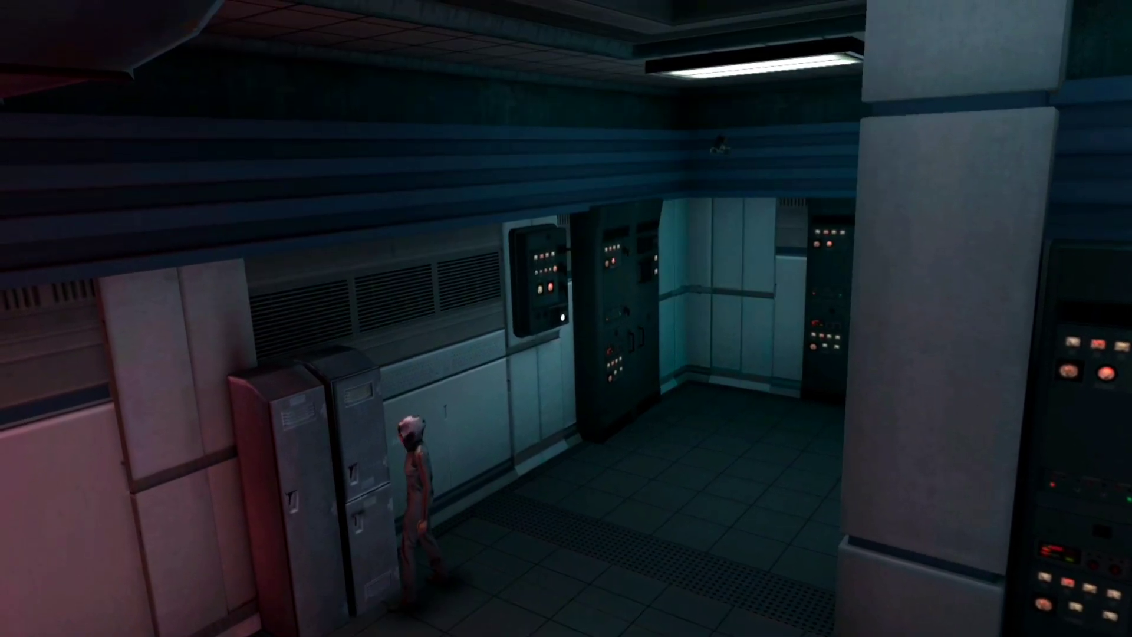
Step: Bring up République VR's Resume/Quit pause panel with the Meta button
{"action": "key", "text": "super"}
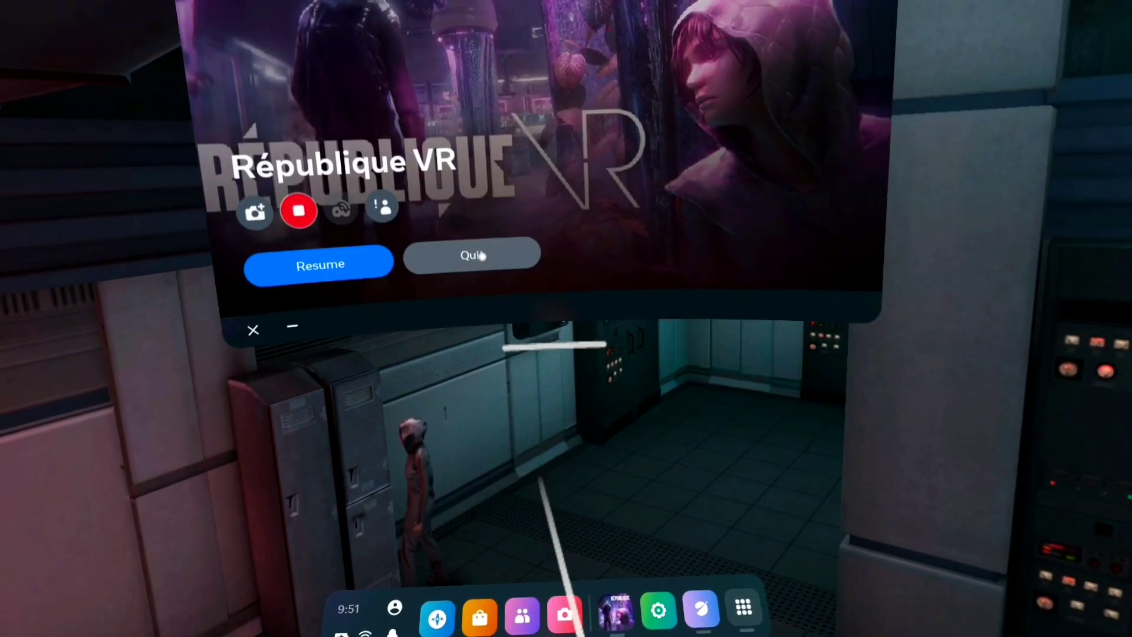
Step: Quit République VR from its universal menu panel
{"action": "left_click", "coordinate": [482, 255]}
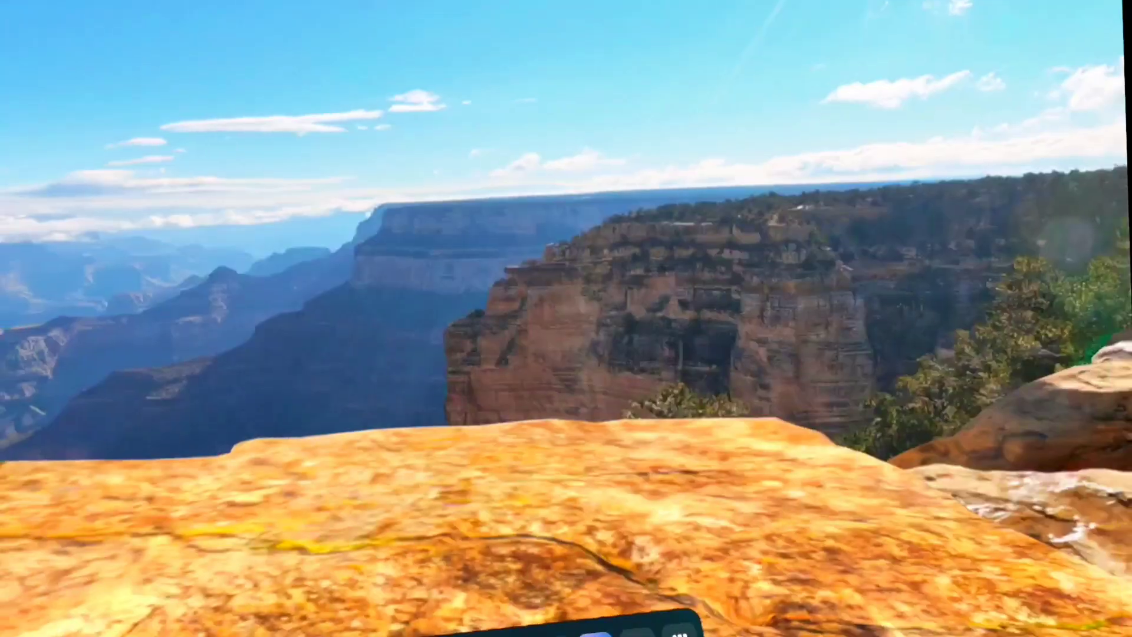